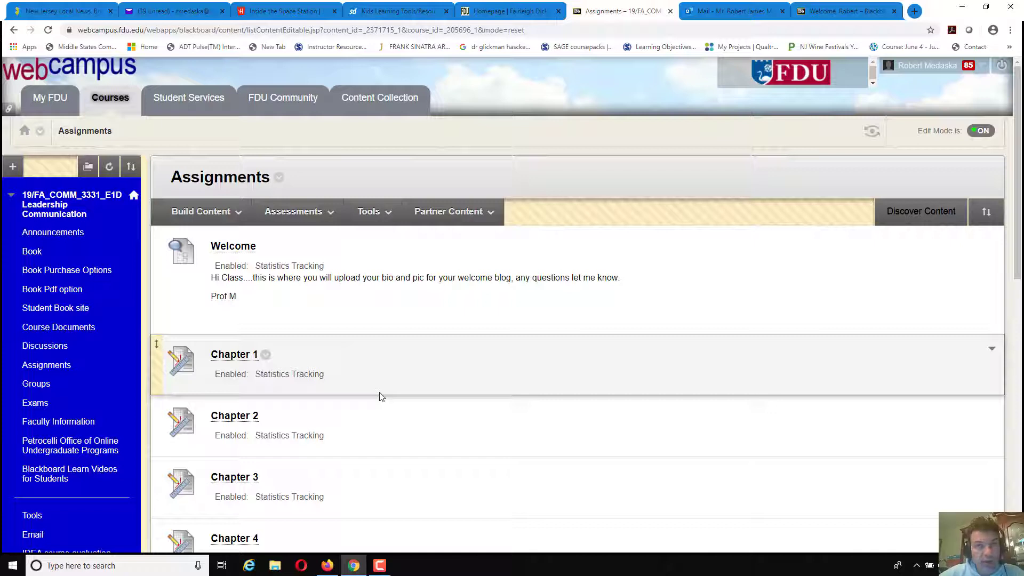
# Step: In the Assignments area, choose Assignment from the Assessments menu's list of types
pyautogui.click(381, 396)
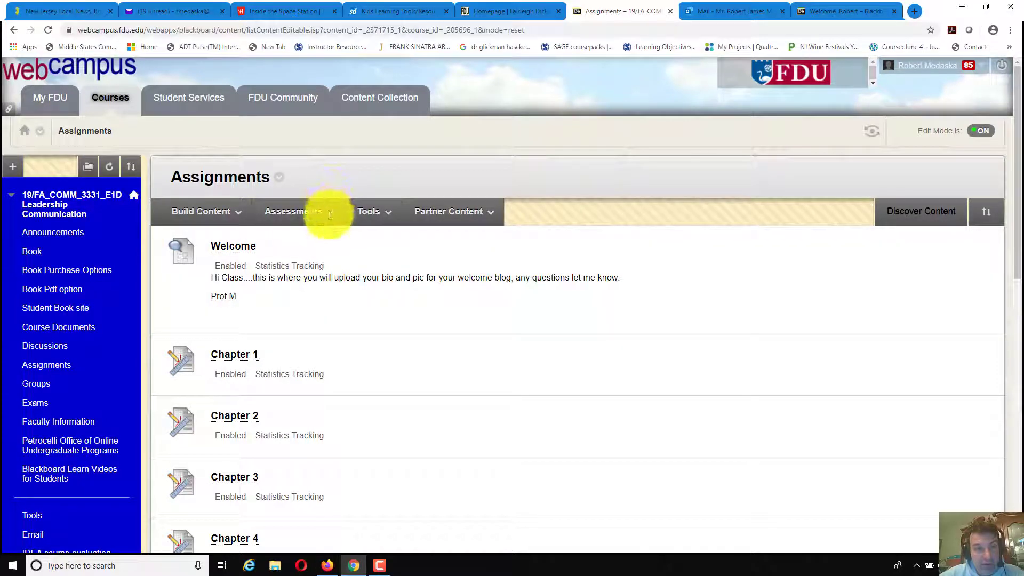
pyautogui.click(328, 219)
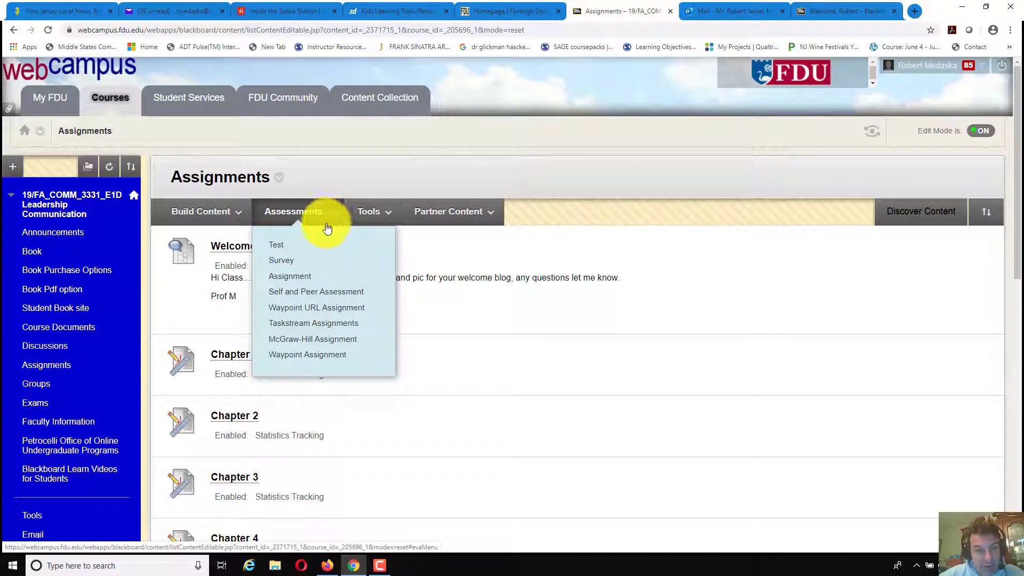
# Step: Bring up the Create Assignment form and enter 'Example' as the assignment name
pyautogui.click(291, 281)
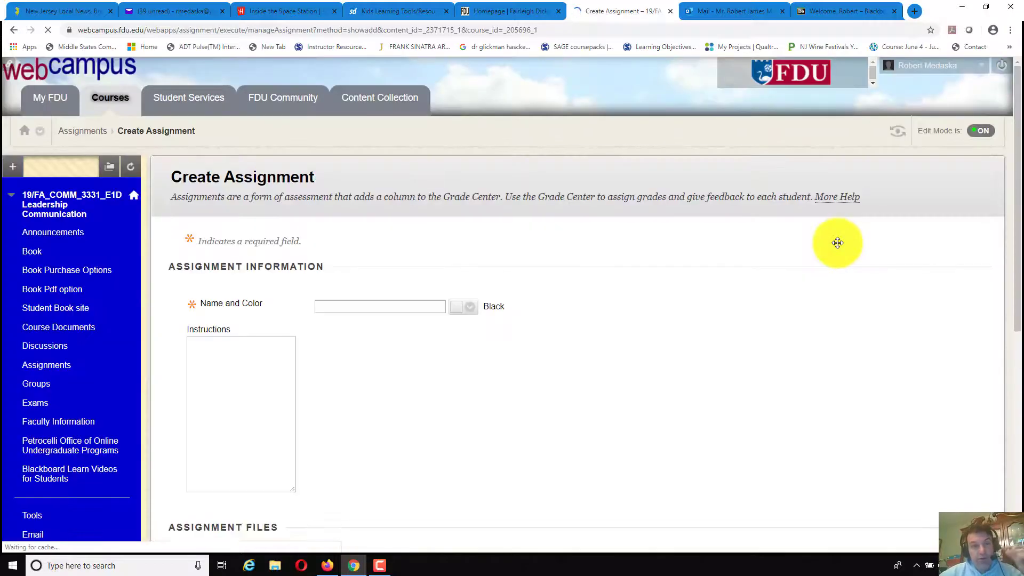
pyautogui.click(331, 304)
pyautogui.write('Example')
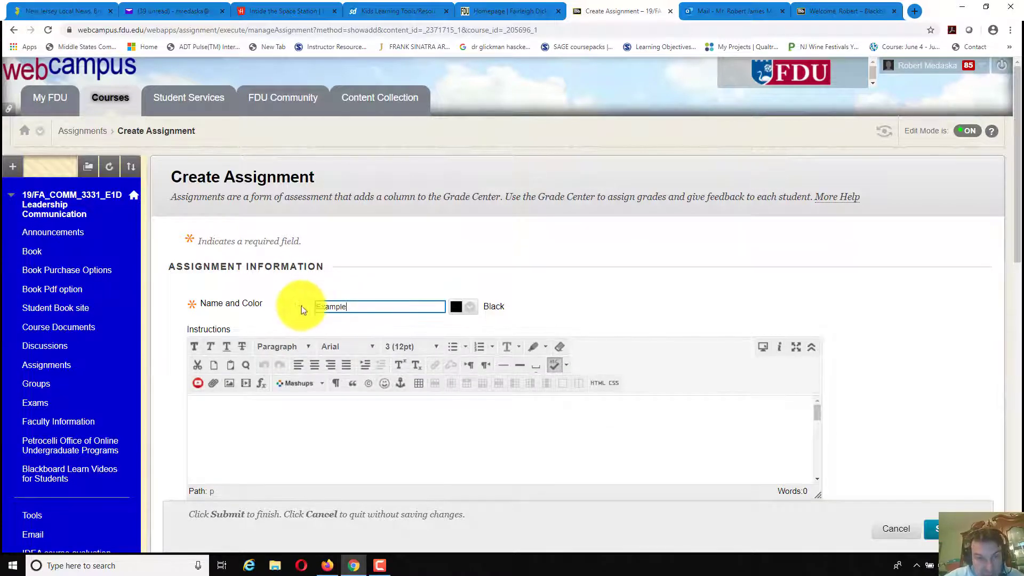
# Step: Type placeholder text into the Instructions editor
pyautogui.scroll(-2, 277, 307)
pyautogui.click(224, 313)
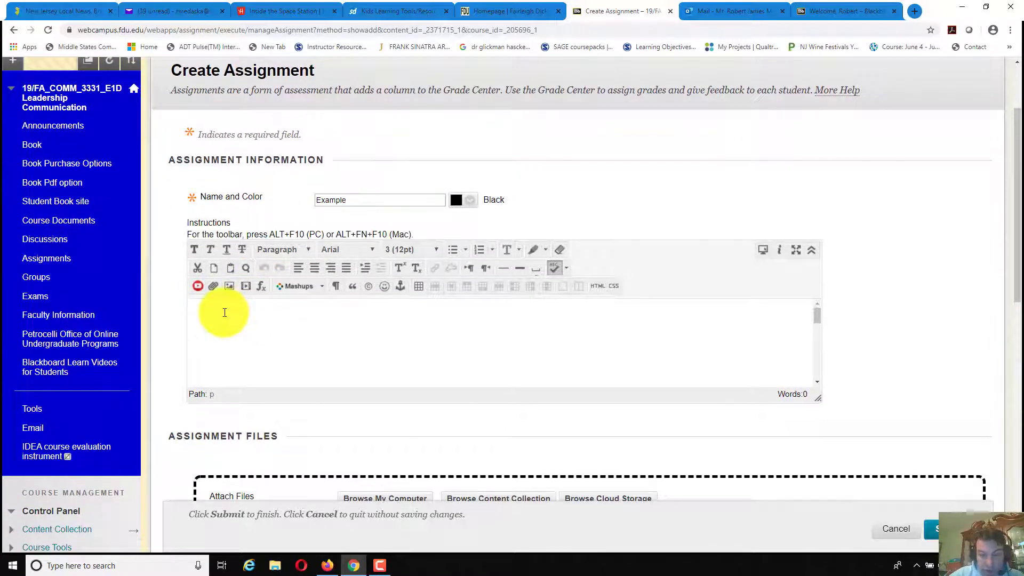
pyautogui.write('??????')
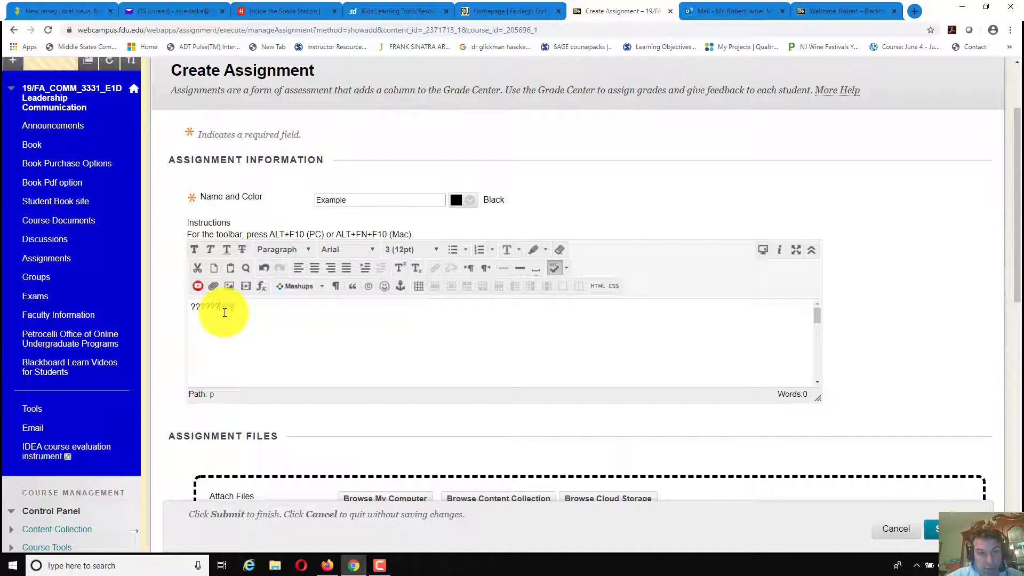
pyautogui.scroll(-5, 227, 307)
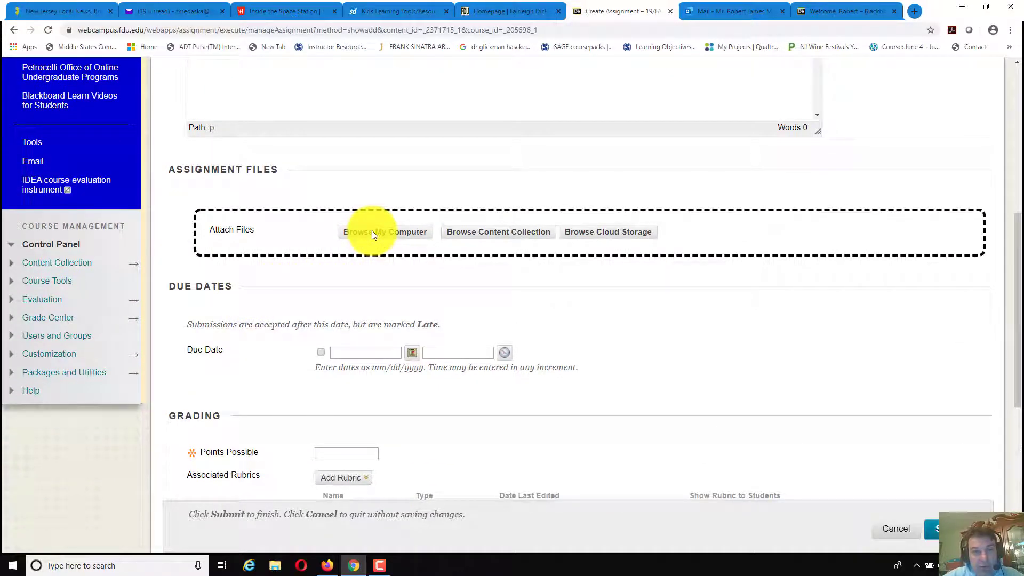
# Step: Skip attaching a file, set the due date to 03/30/2020 03:47 PM, and assign 10 points
pyautogui.click(373, 230)
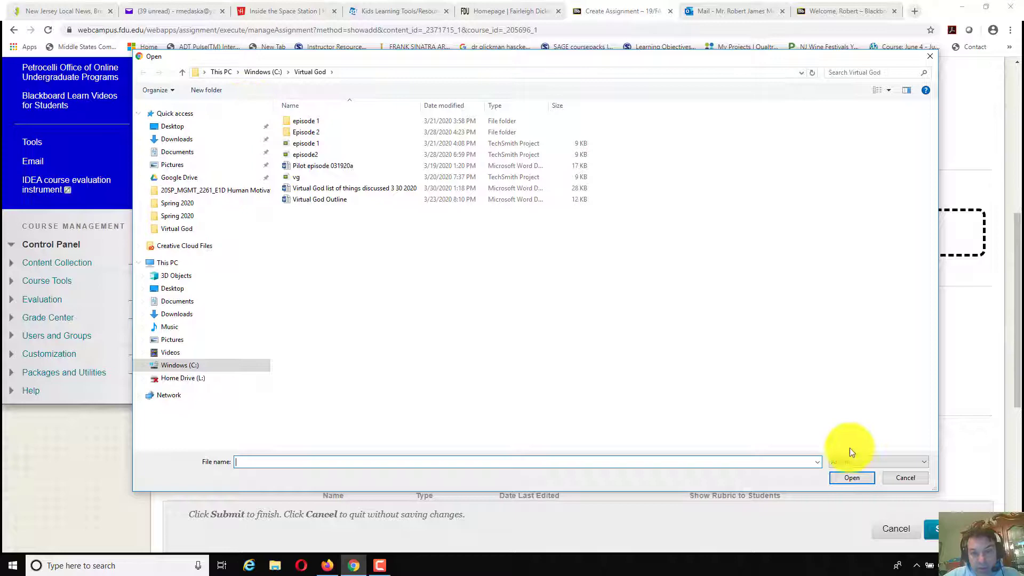
pyautogui.click(902, 478)
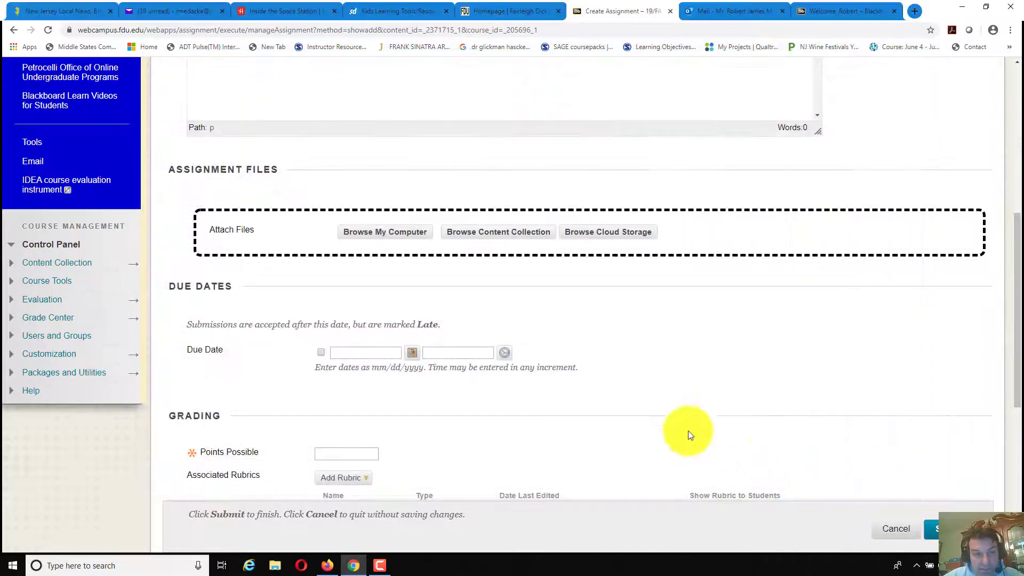
pyautogui.click(321, 352)
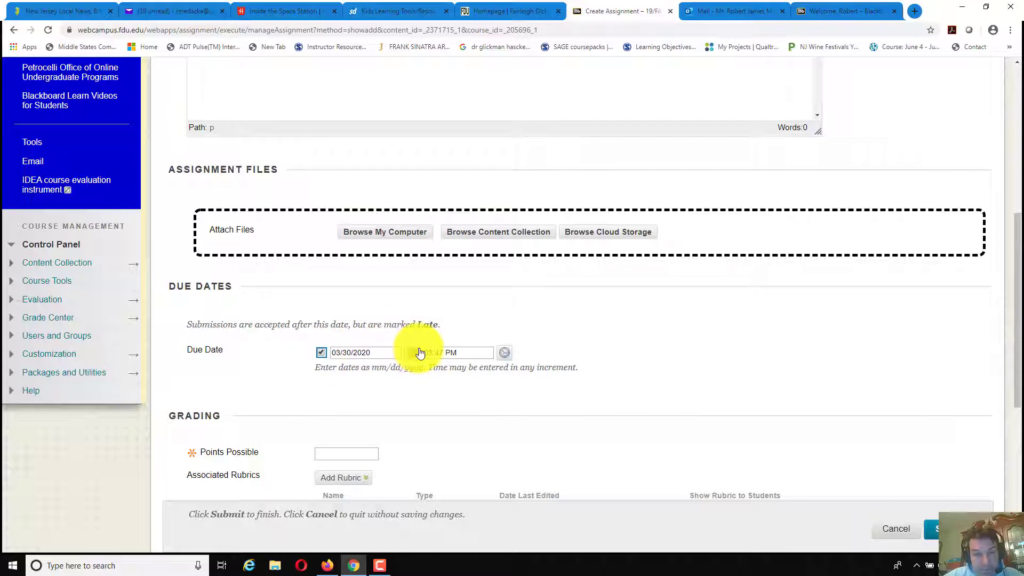
pyautogui.scroll(-3, 642, 316)
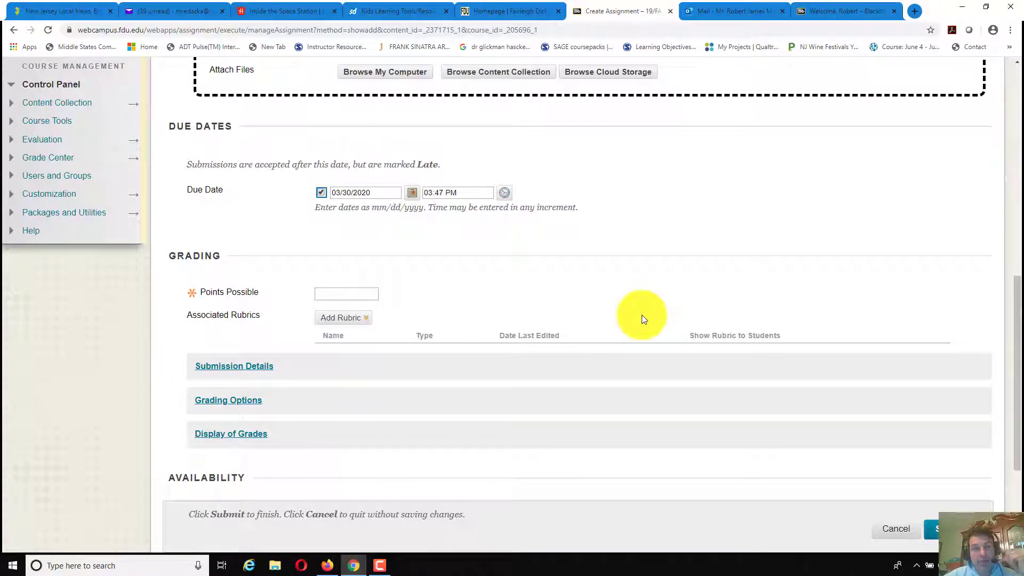
pyautogui.click(332, 292)
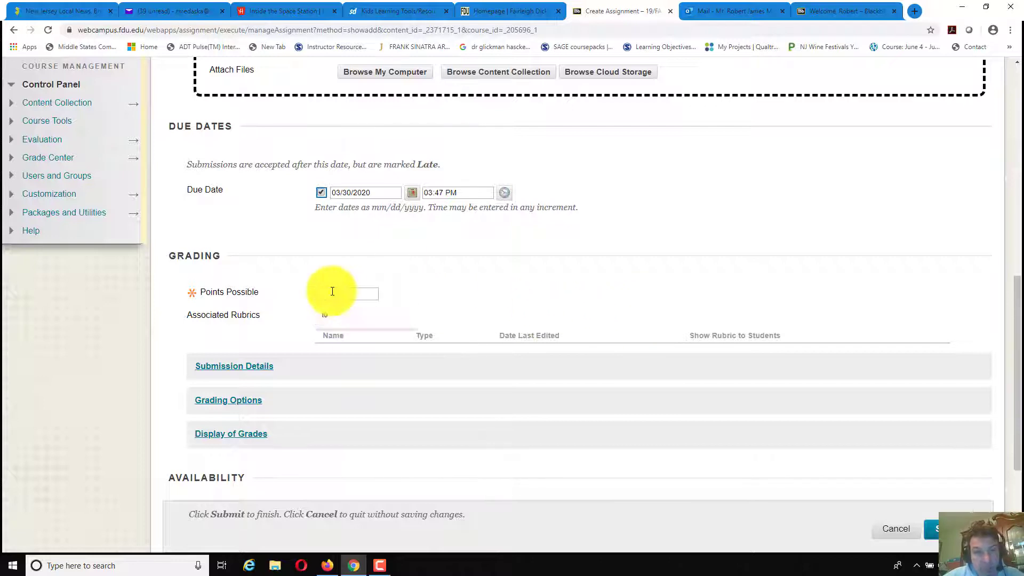
pyautogui.click(333, 308)
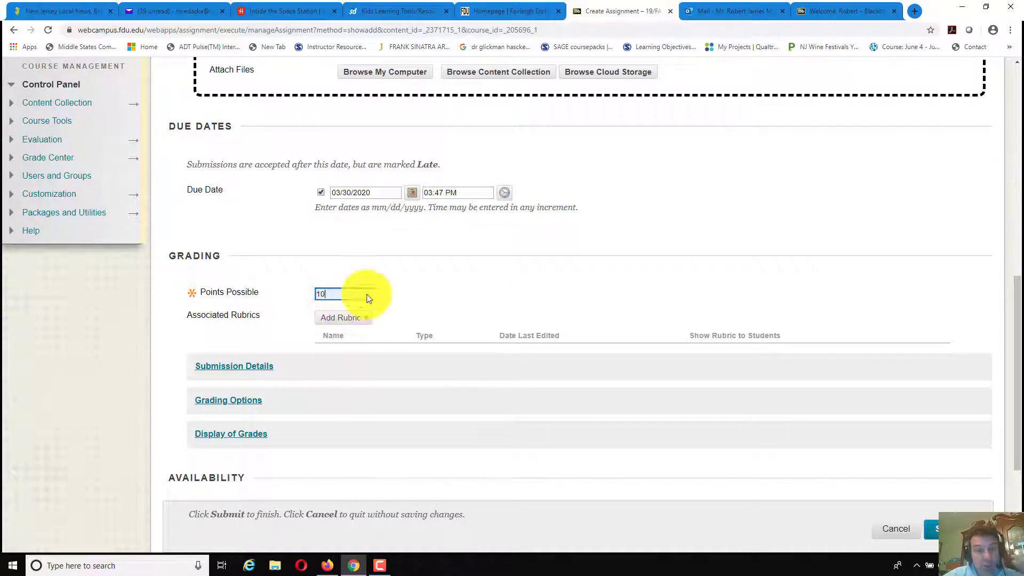
# Step: Attach the existing Assignment Rubric from the course's rubrics
pyautogui.scroll(-1, 439, 267)
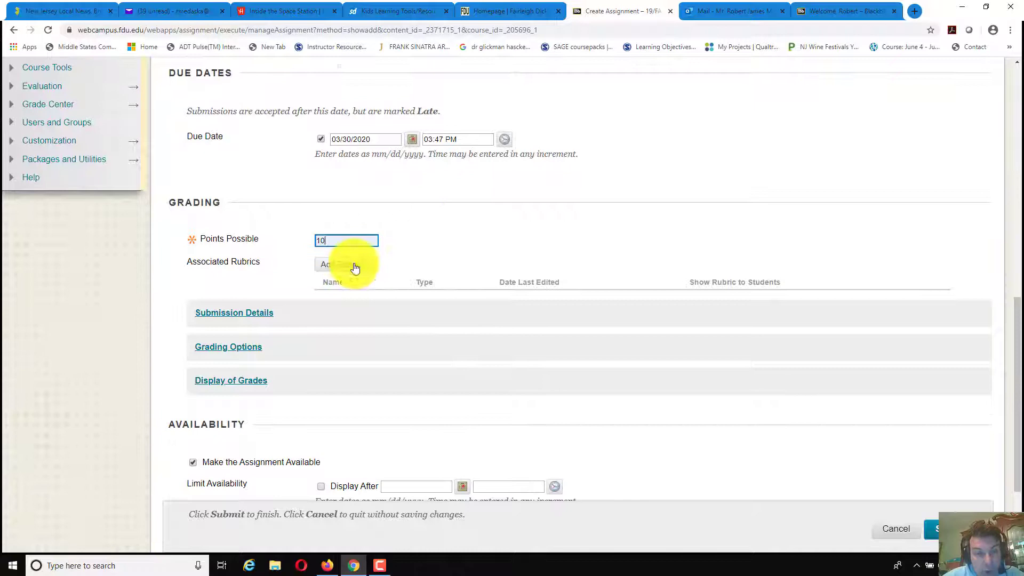
pyautogui.click(355, 265)
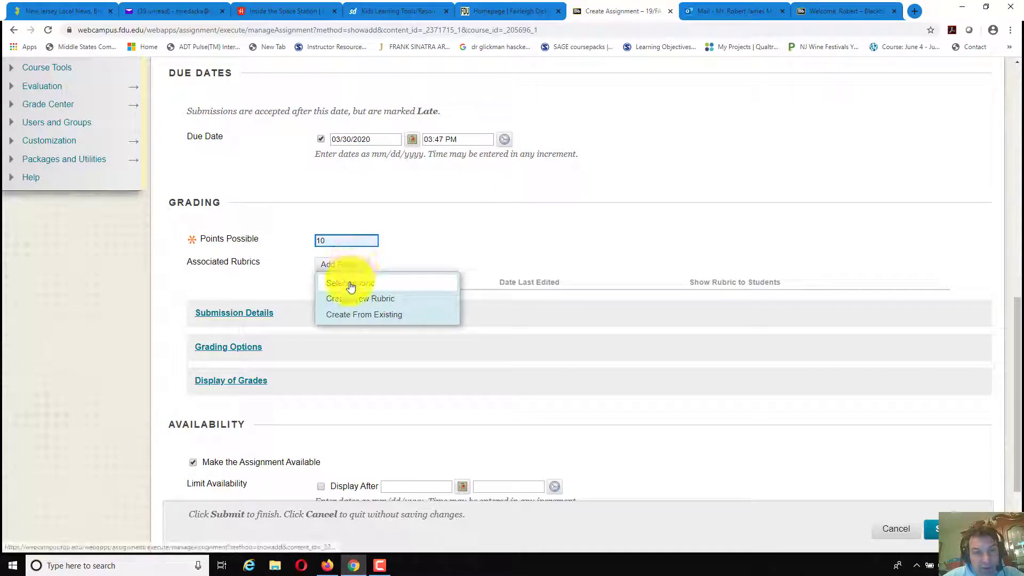
pyautogui.click(350, 285)
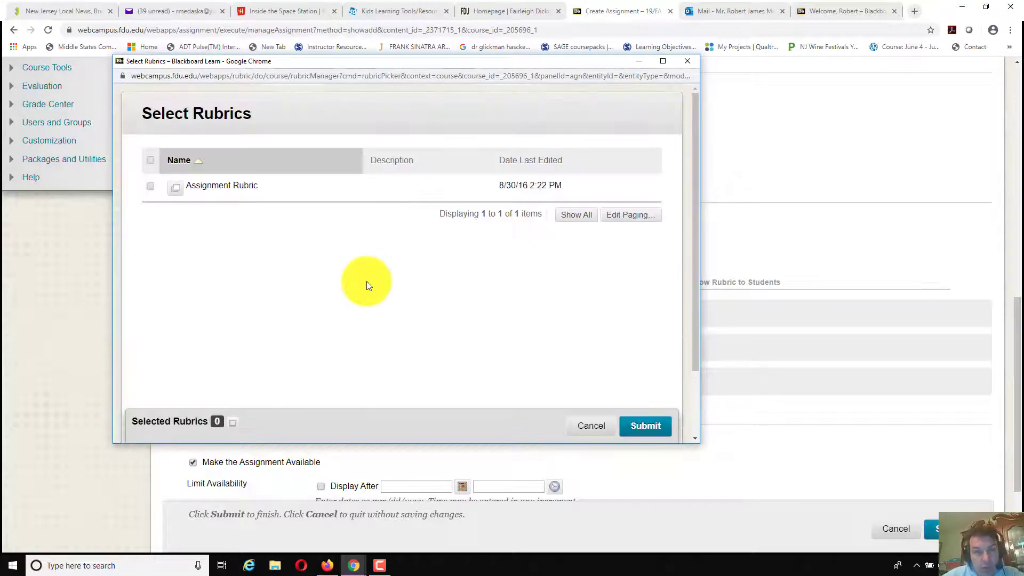
pyautogui.click(150, 187)
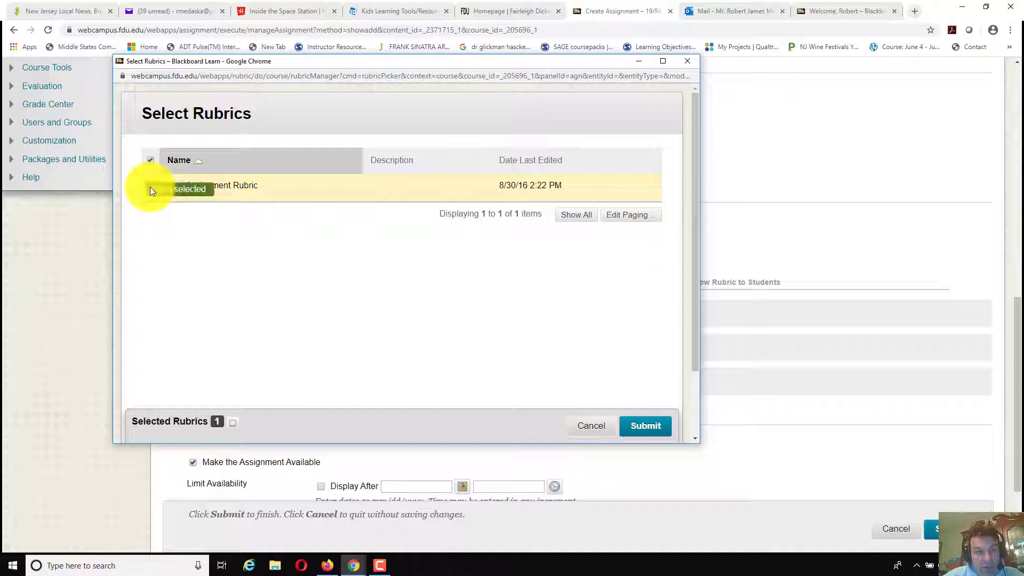
pyautogui.click(643, 424)
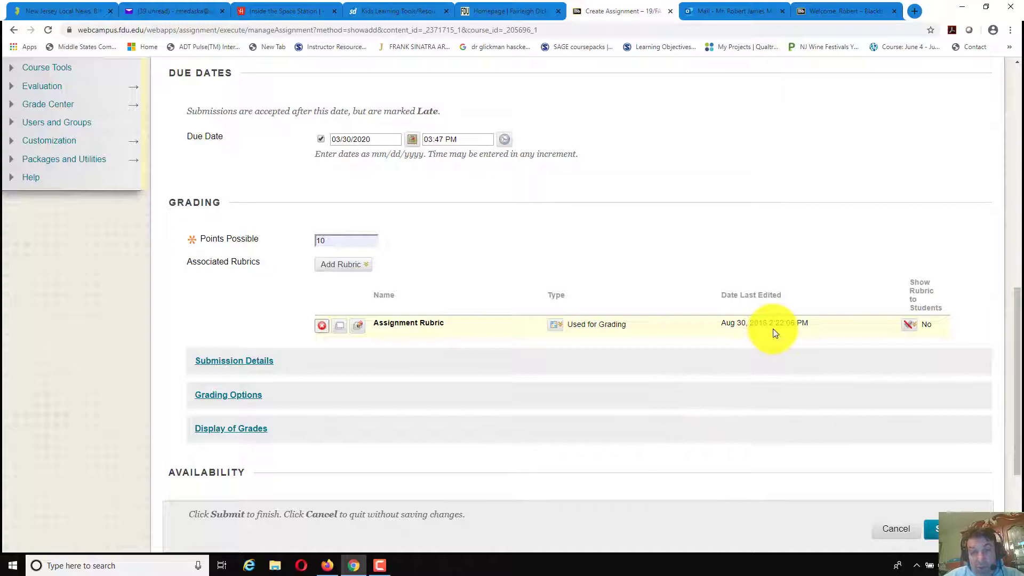
# Step: Show the rubric to students as Yes (With Rubric Scores)
pyautogui.click(908, 326)
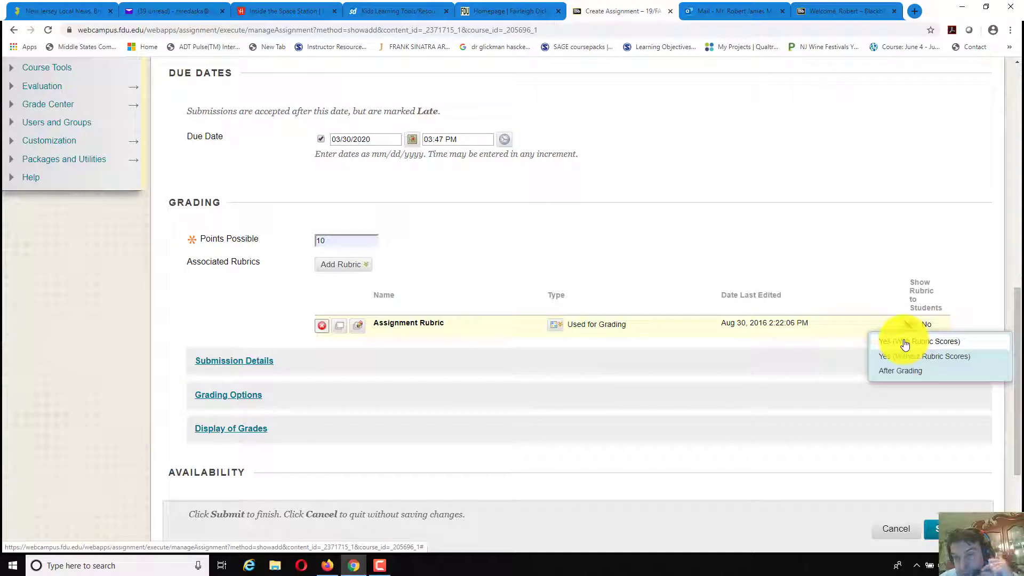
pyautogui.click(905, 342)
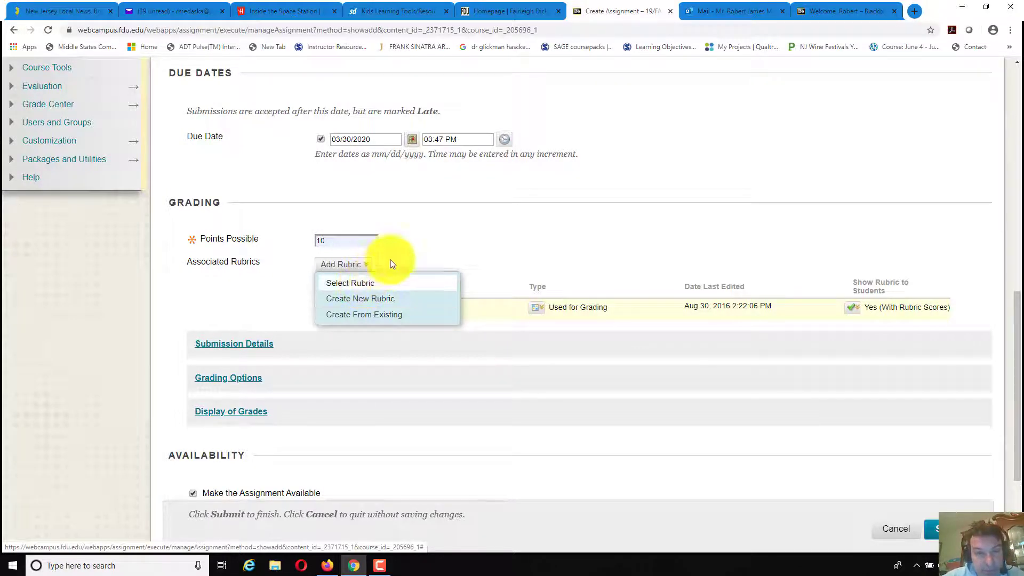
pyautogui.click(406, 248)
# Step: Expand Submission Details and keep Number of Attempts at Single Attempt
pyautogui.click(252, 346)
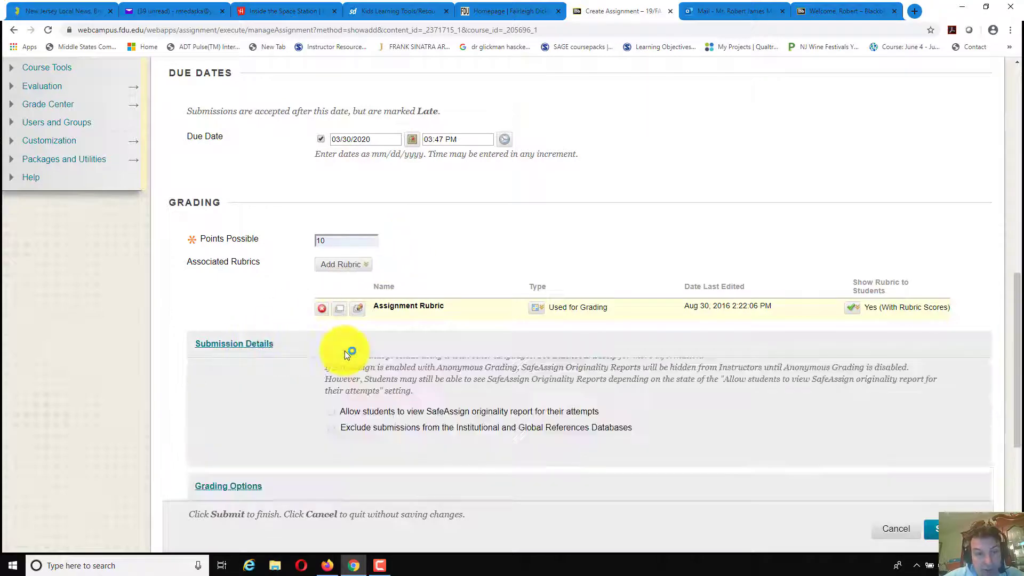
pyautogui.scroll(-4, 723, 390)
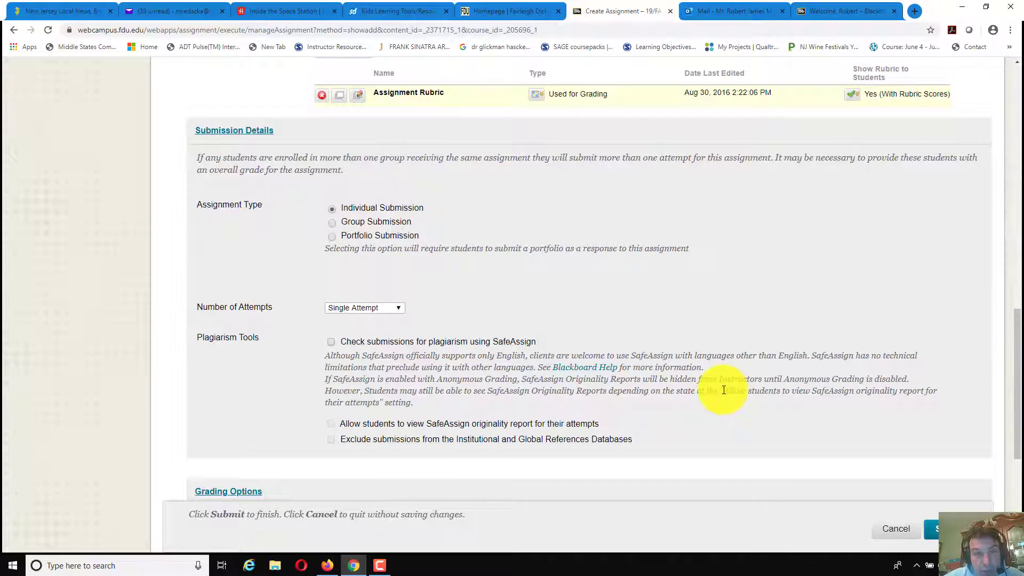
pyautogui.scroll(-1, 723, 390)
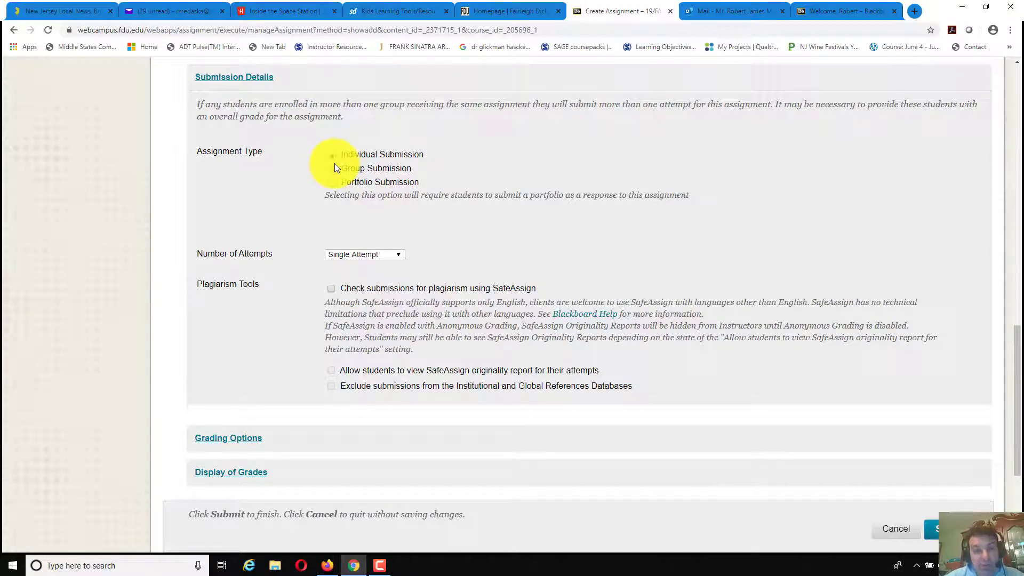
pyautogui.click(395, 255)
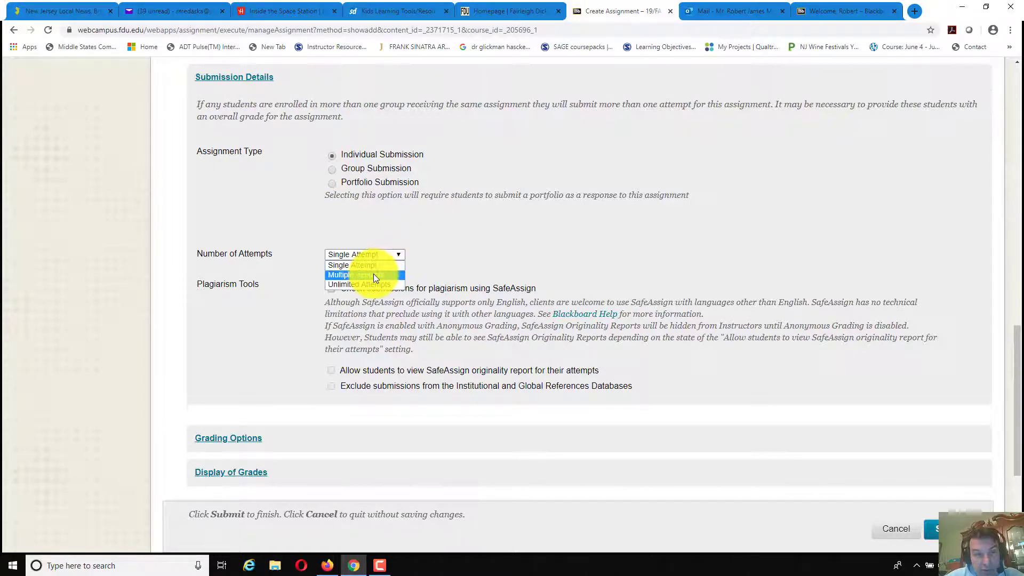
pyautogui.click(447, 239)
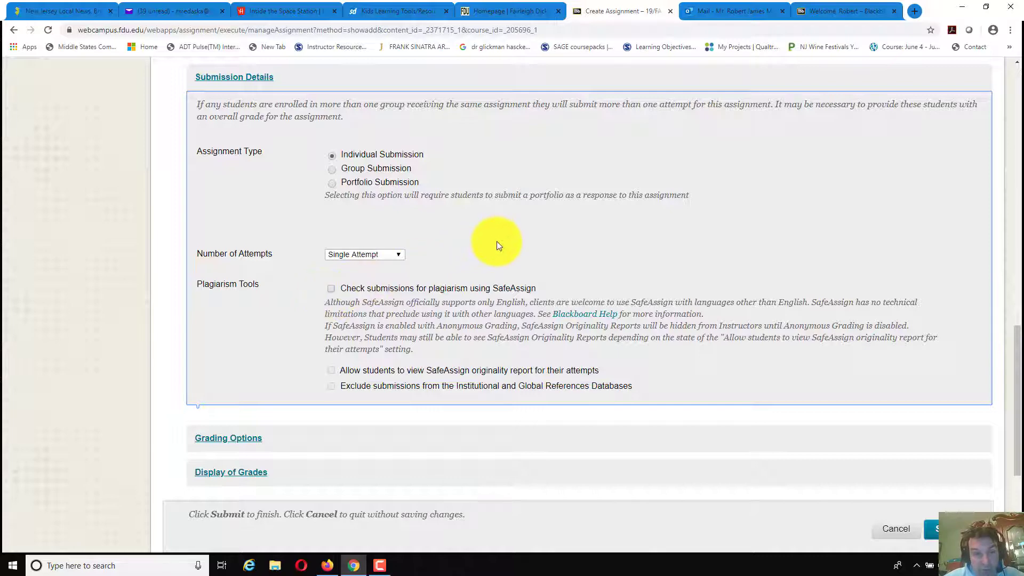
pyautogui.scroll(-3, 497, 245)
# Step: Expand Grading Options and Display of Grades, reviewing the Score display settings down to Availability
pyautogui.click(238, 280)
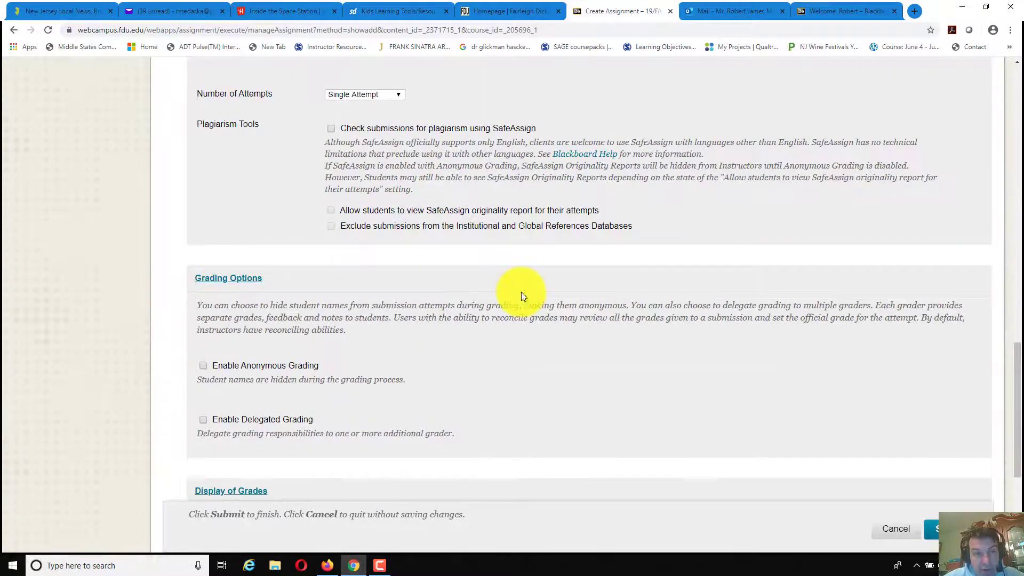
pyautogui.scroll(-3, 520, 292)
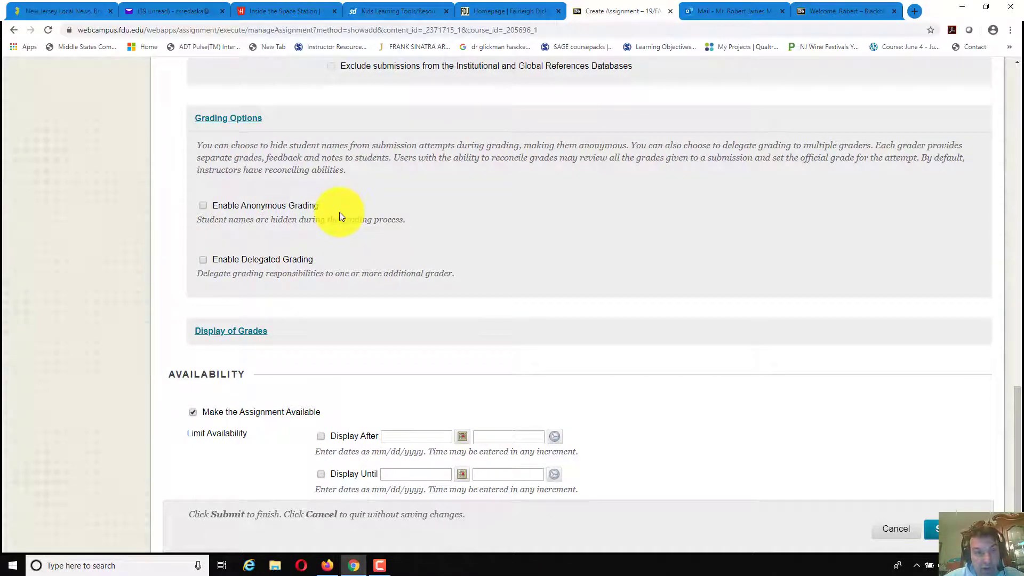
pyautogui.click(269, 333)
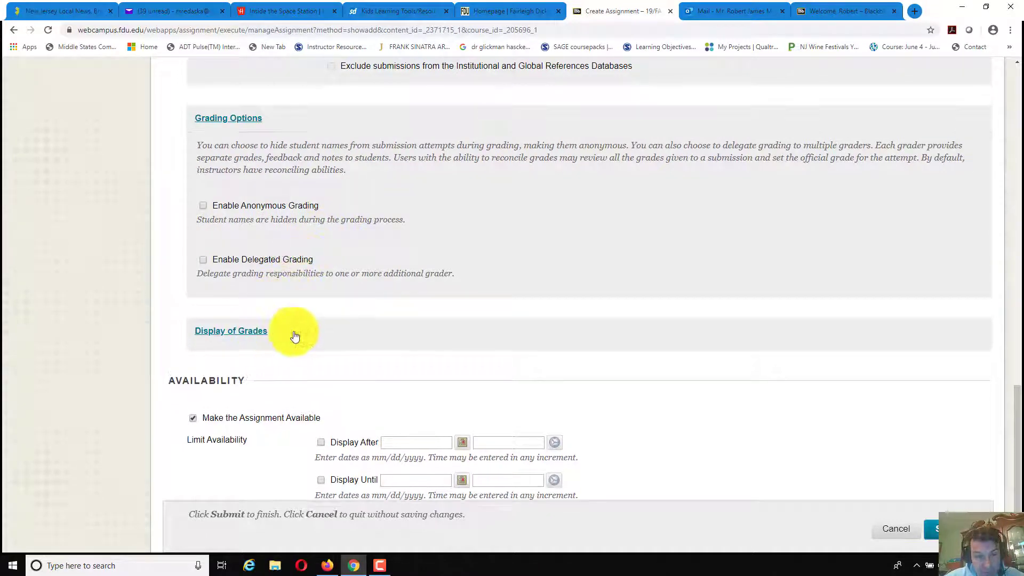
pyautogui.scroll(-4, 505, 327)
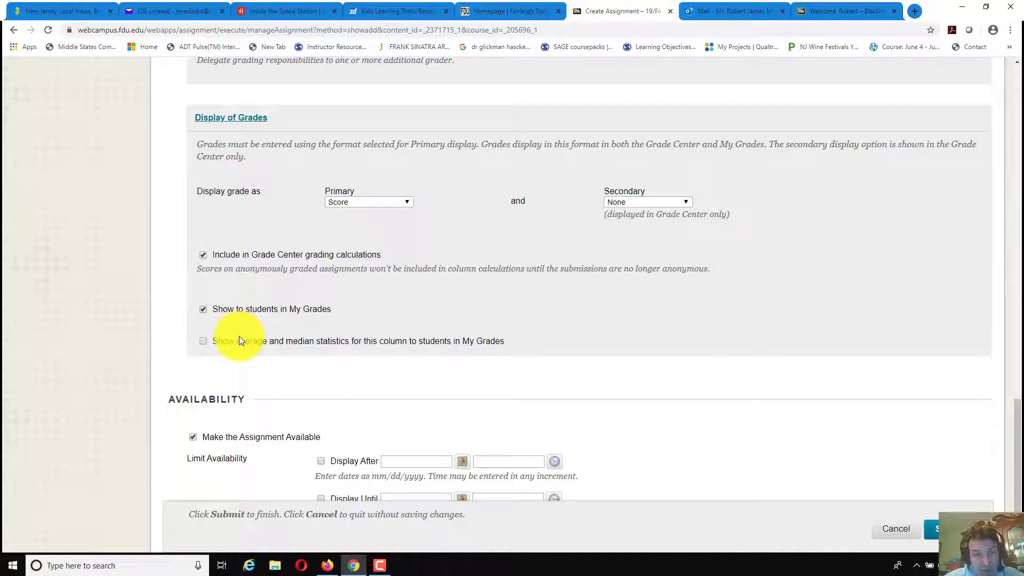
pyautogui.scroll(-2, 239, 340)
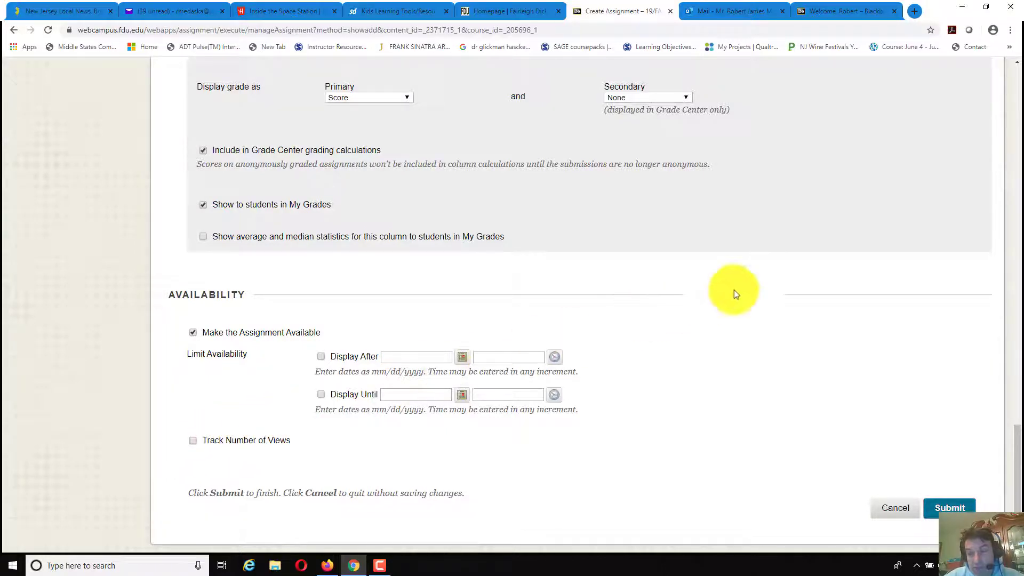
# Step: Replace the name 'Example' with 'Exam' in the Name field
pyautogui.scroll(10, 816, 271)
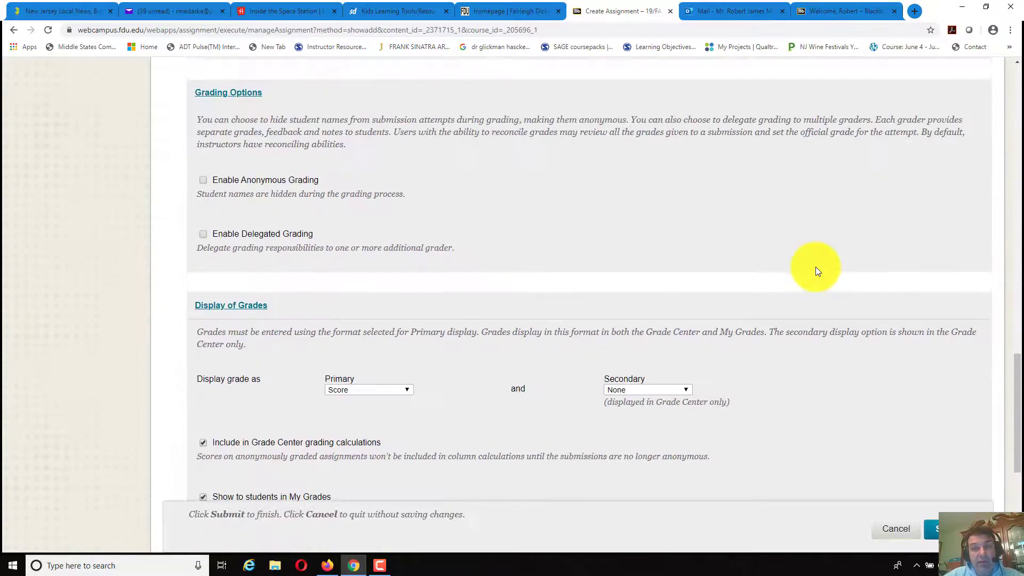
pyautogui.scroll(12, 816, 271)
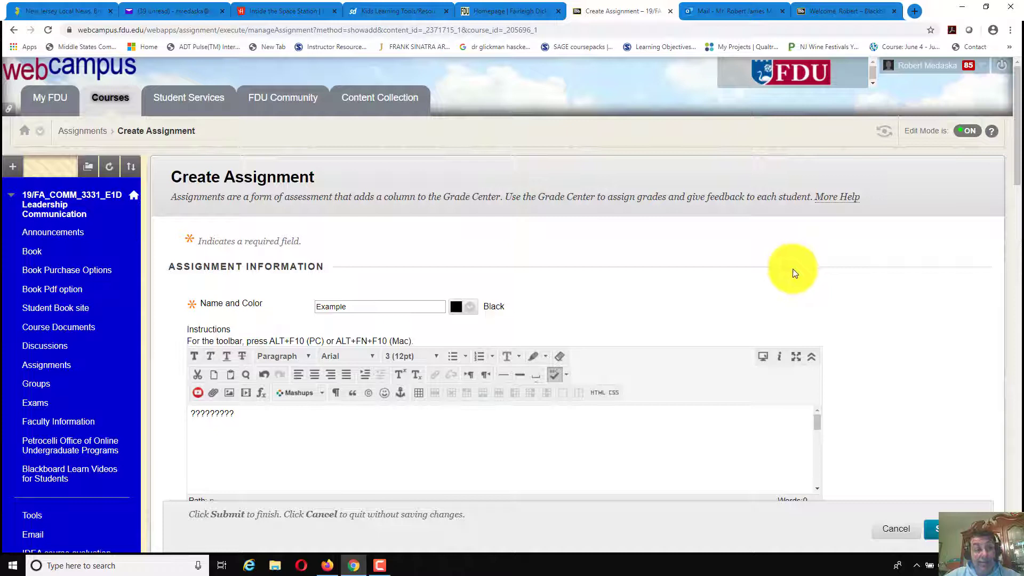
pyautogui.moveTo(359, 307); pyautogui.dragTo(245, 303)
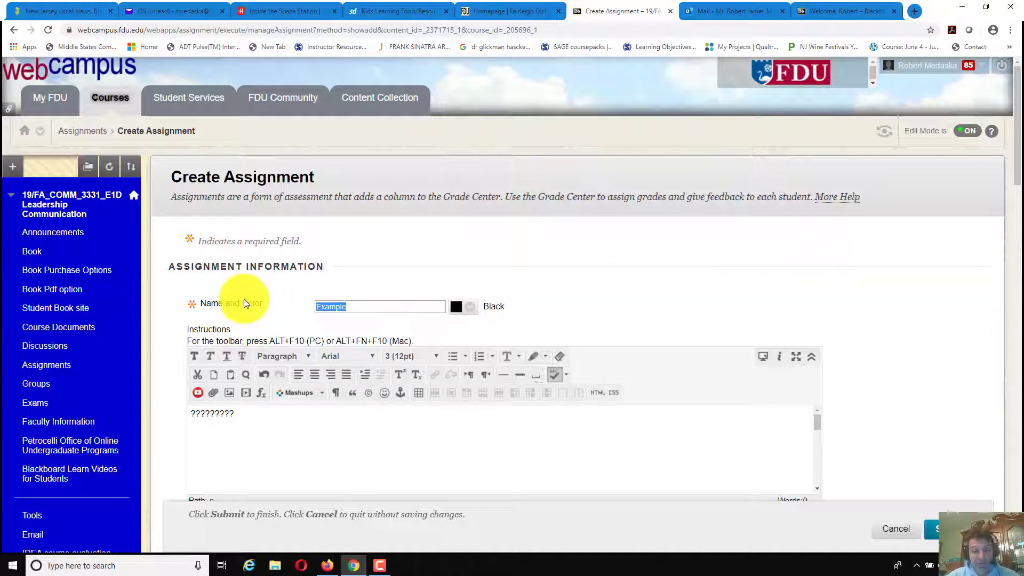
pyautogui.write('Exam')
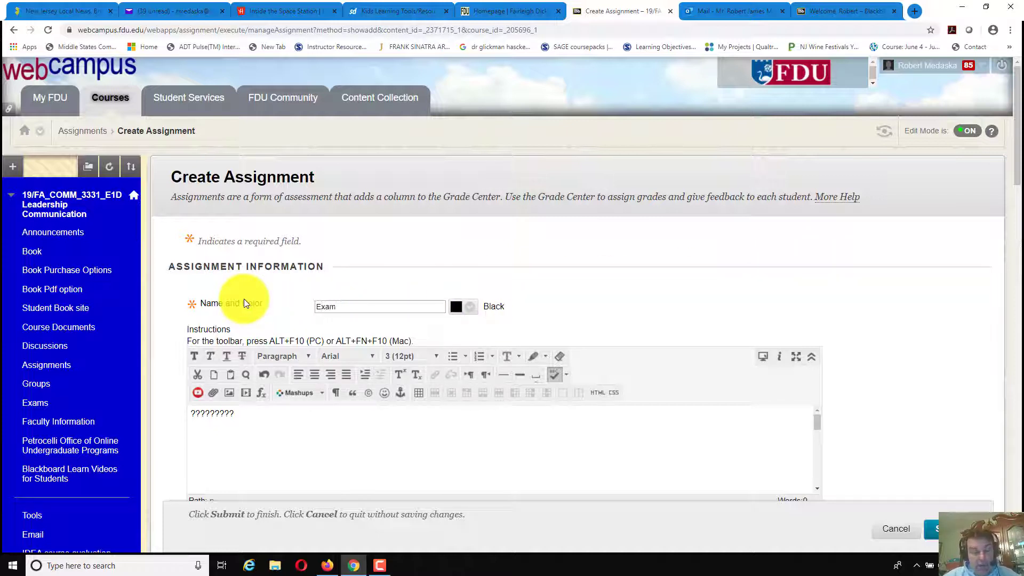
pyautogui.click(376, 307)
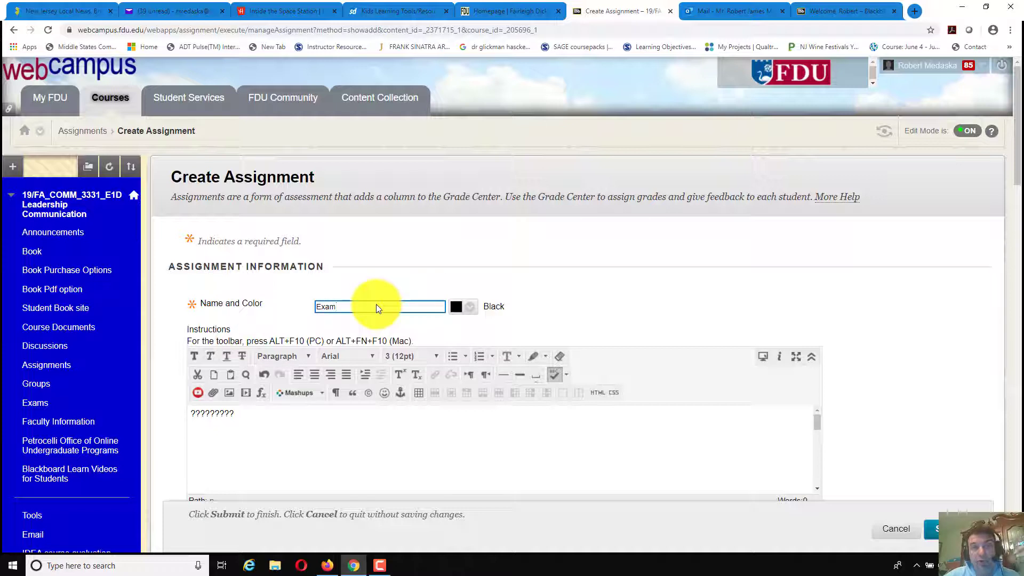